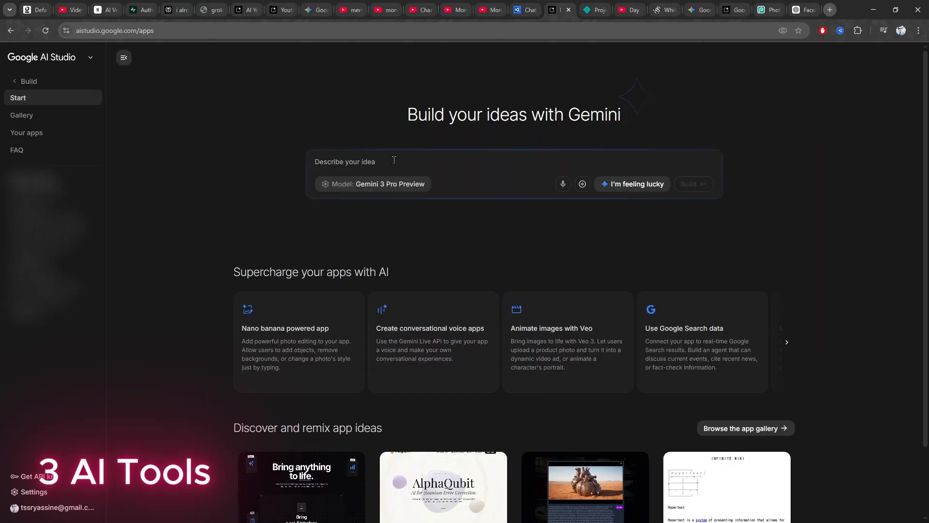
Step: Build an app from the prompt "create a modern coffee shop landing page with a hero section," using Gemini 3 Pro Preview
text(create a modern coffee shop landing page with a hero section,)
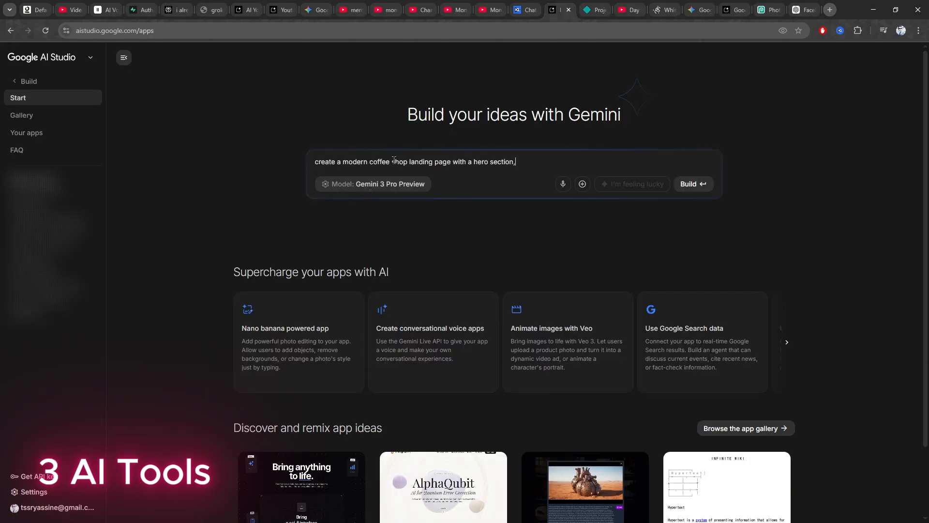
click(694, 192)
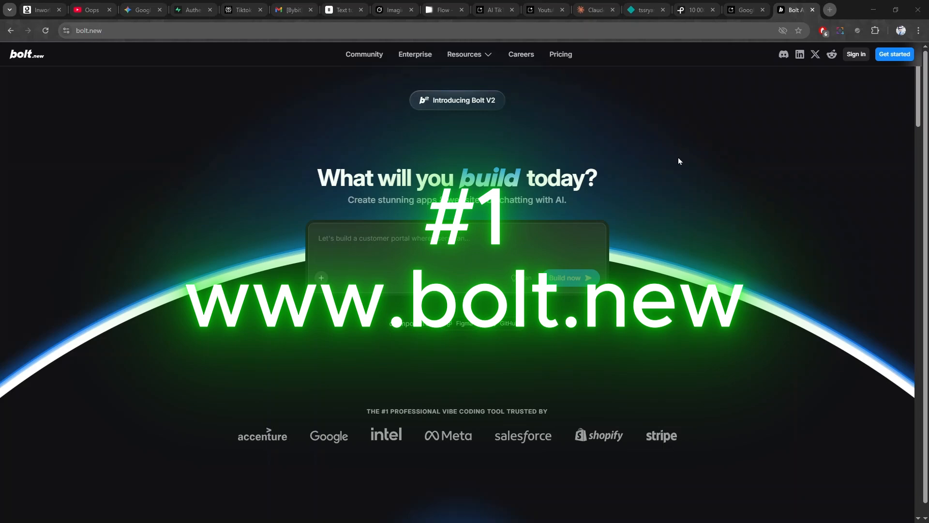
Step: Switch to bolt.new, look over its homepage, and sign in with the Google account
scroll(647, 219, down, 5)
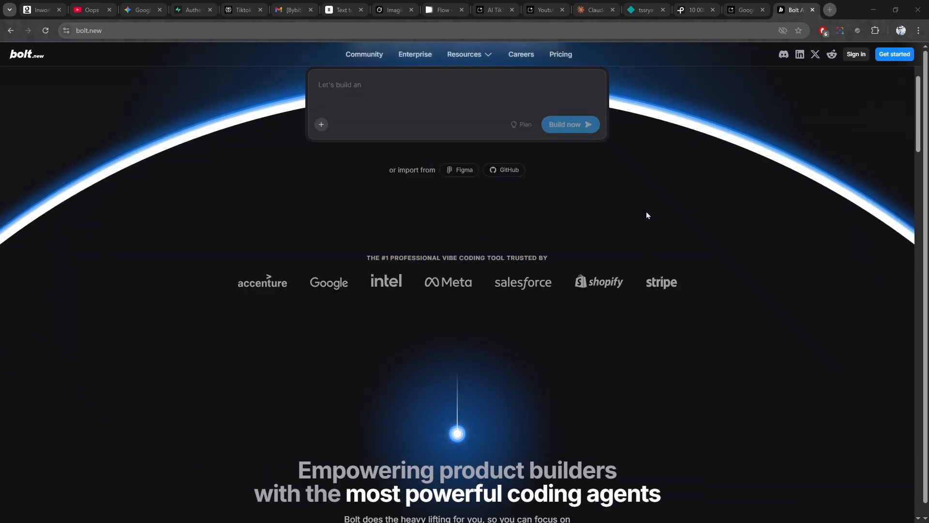
scroll(647, 215, down, 12)
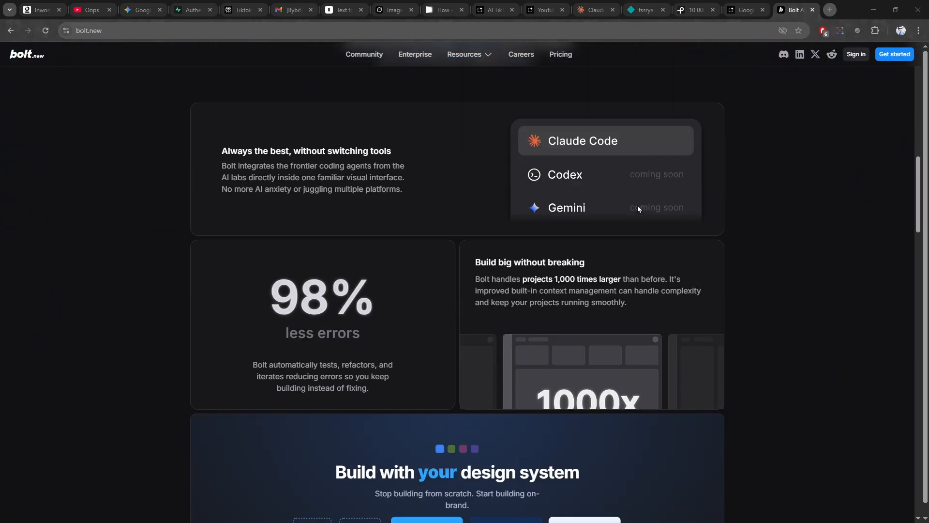
scroll(637, 200, down, 12)
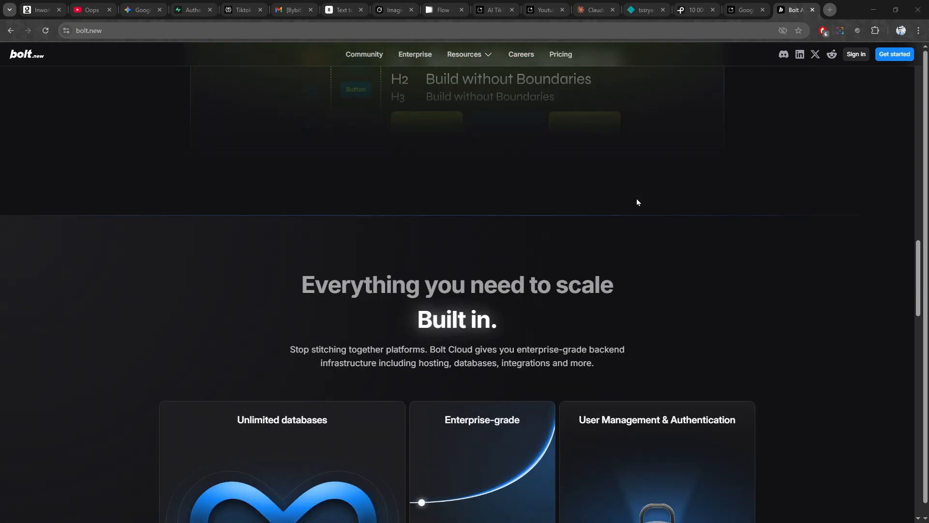
scroll(637, 199, down, 11)
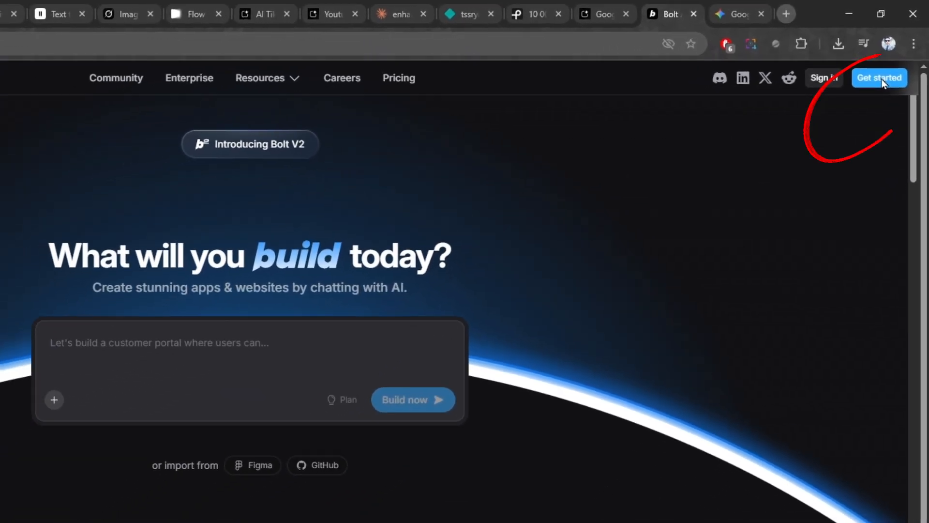
click(868, 104)
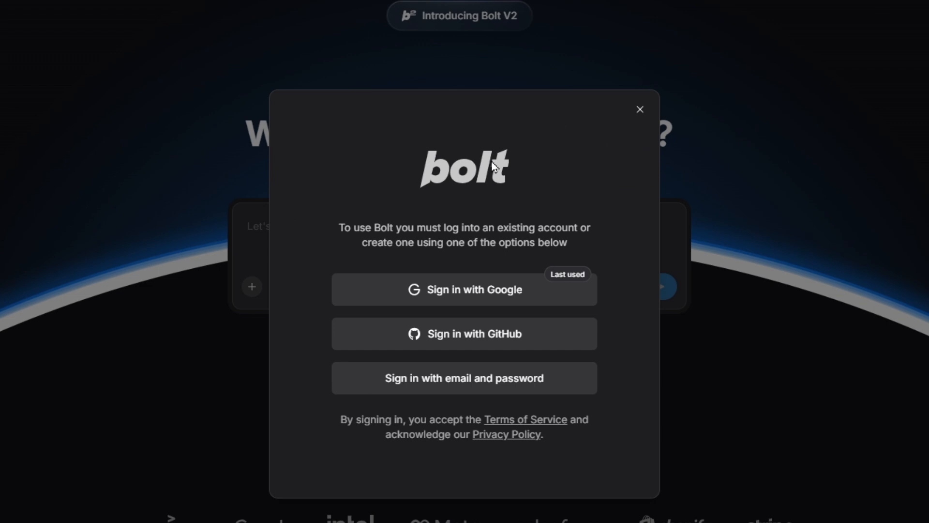
click(443, 301)
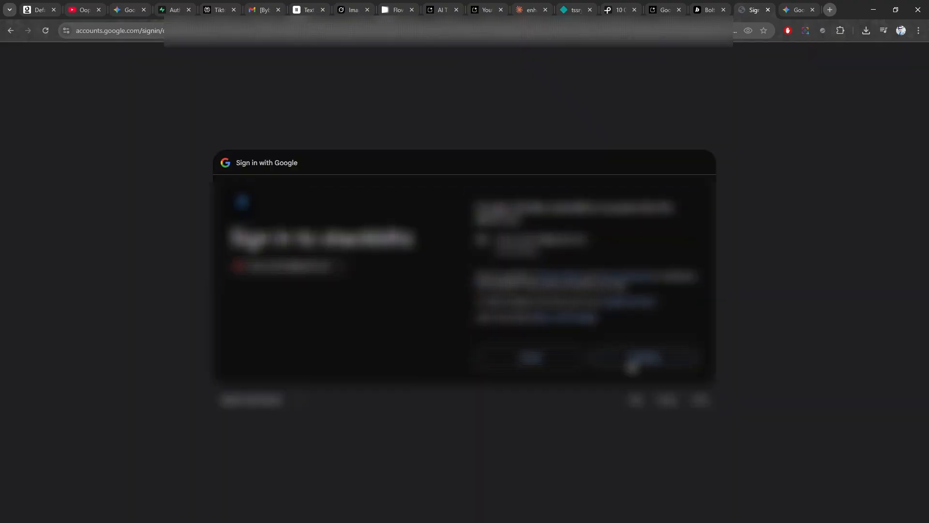
click(632, 359)
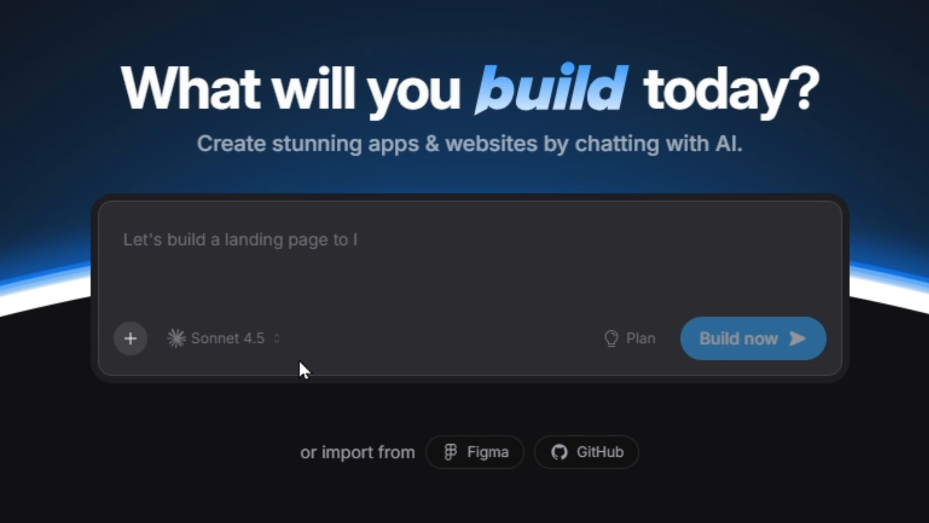
Step: Have a new project built from the prompt "make a coffee shop landing page"
click(300, 247)
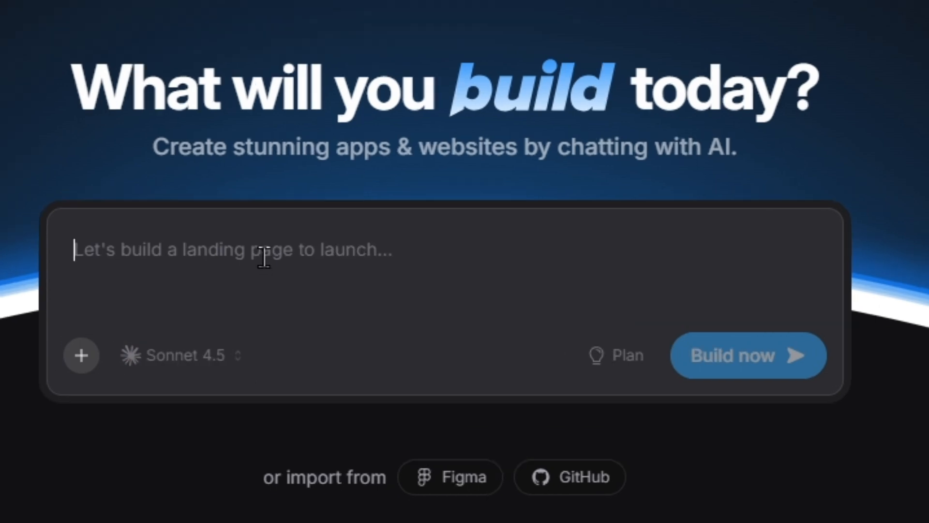
text(make a coffee shop landing page)
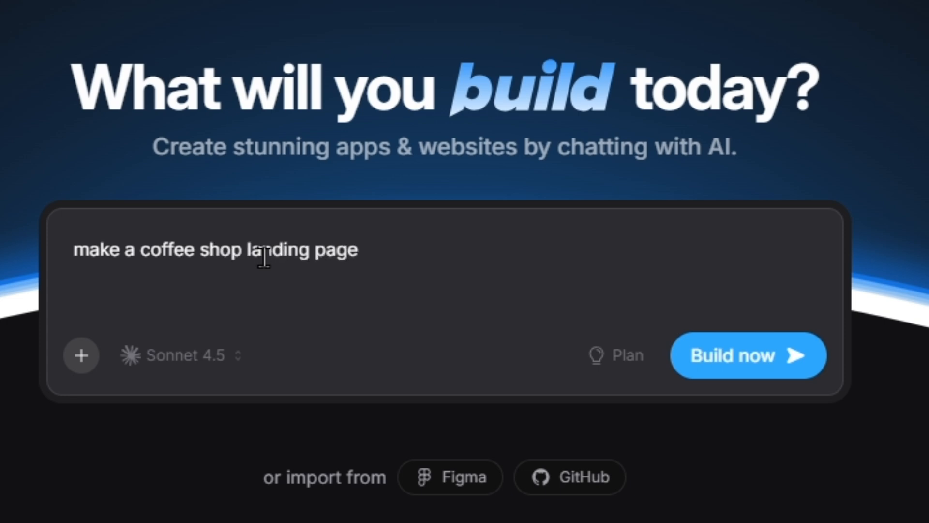
key(Return)
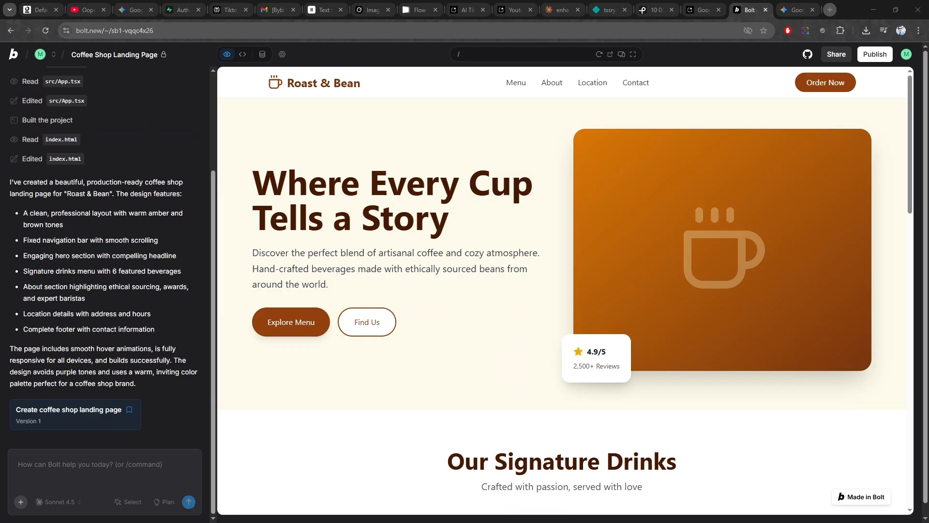
Step: Examine the generated coffee shop page from hero to footer, trying its navigation links and glancing at the code view
scroll(426, 305, down, 10)
scroll(429, 304, up, 10)
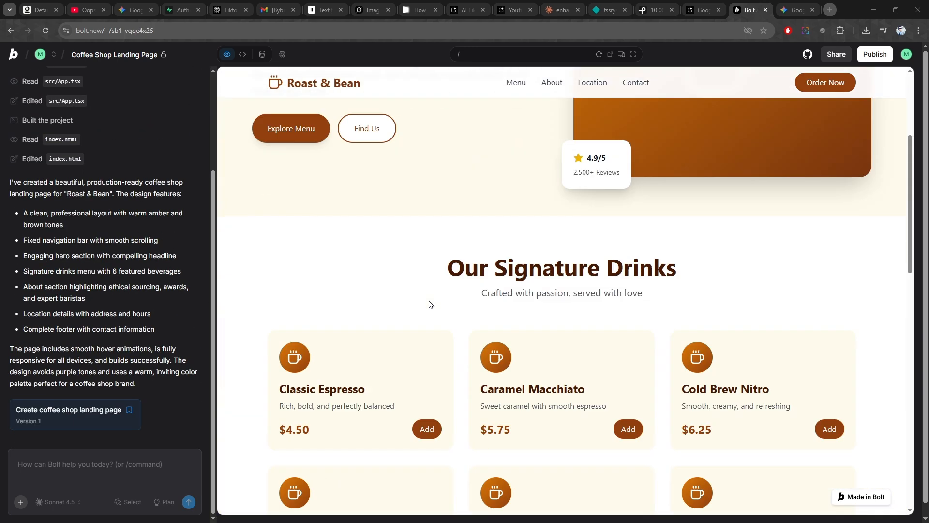
click(810, 80)
click(544, 84)
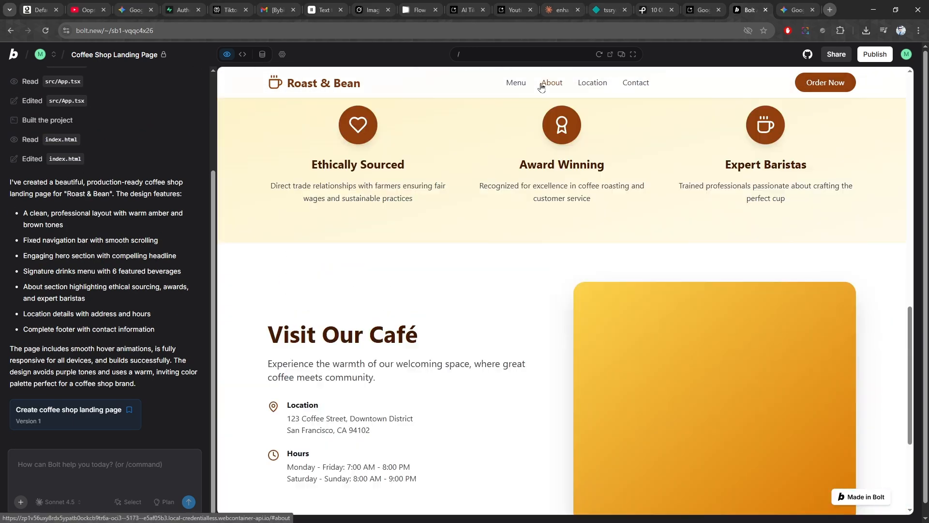
scroll(456, 212, up, 15)
click(243, 54)
click(227, 55)
scroll(438, 229, down, 20)
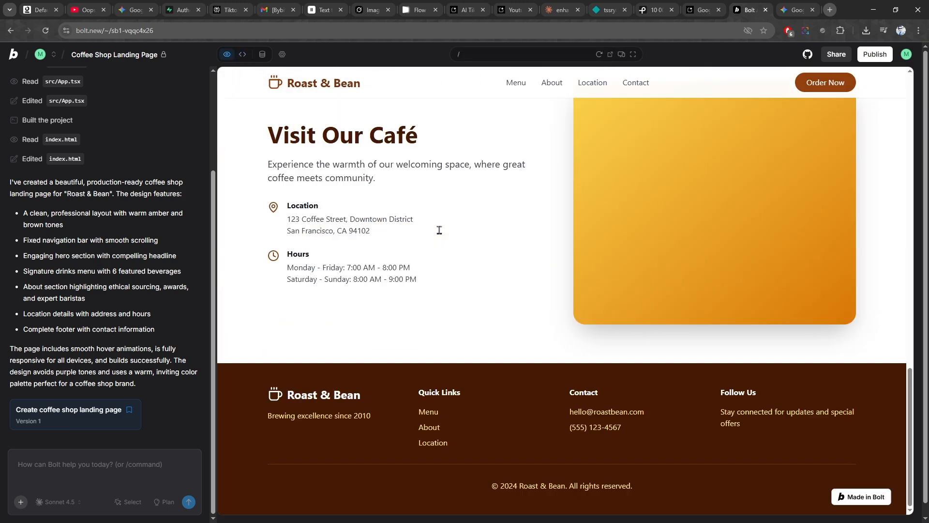
Step: Request the revision "make the website color blue" and look over the recoloured page down to its footer
click(110, 467)
text(make the website co)
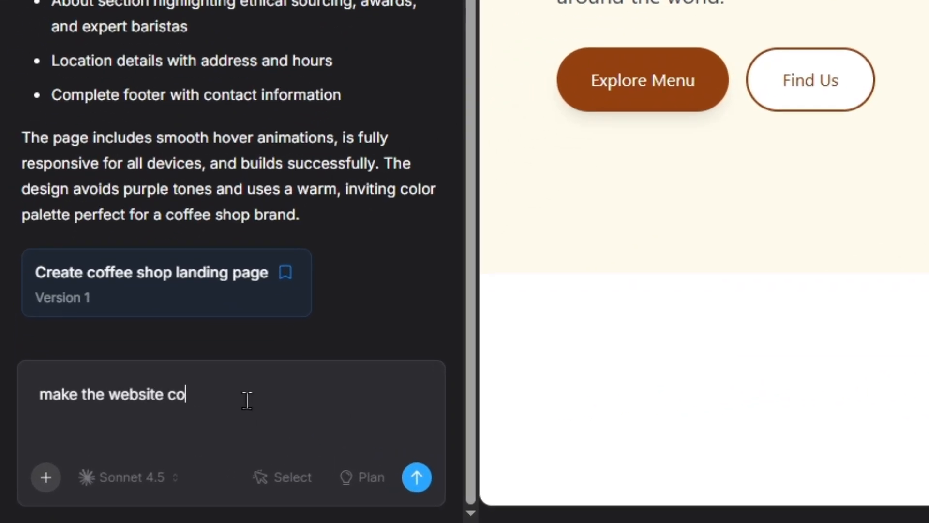
text(lor blue)
key(Return)
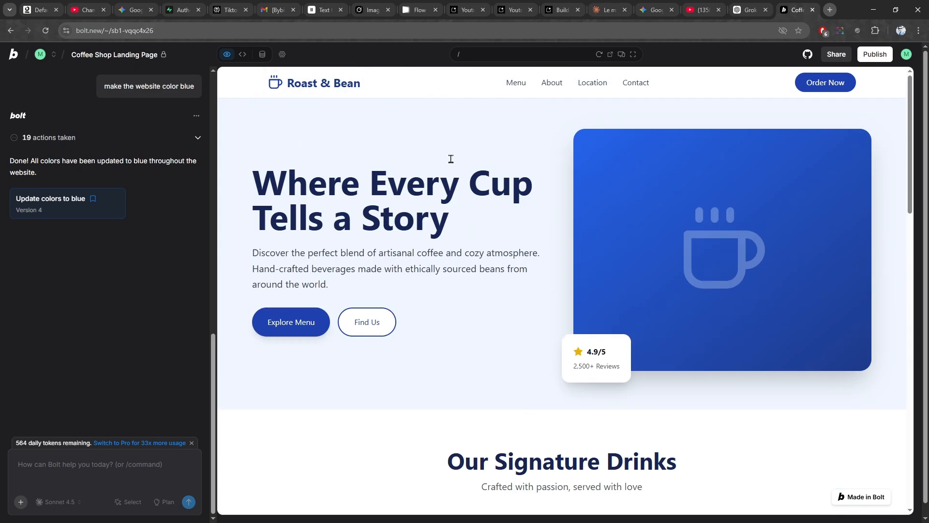
scroll(607, 213, down, 3)
scroll(607, 213, down, 15)
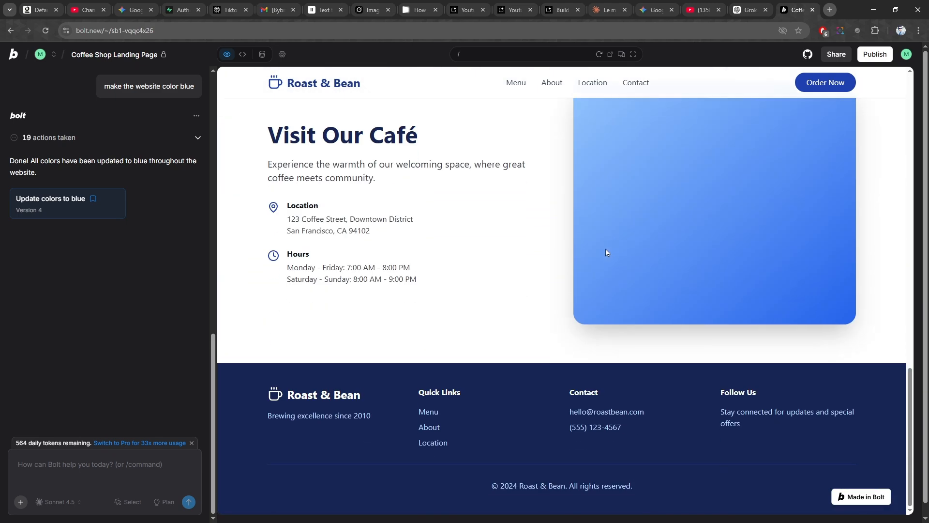
scroll(605, 255, up, 3)
scroll(599, 238, up, 12)
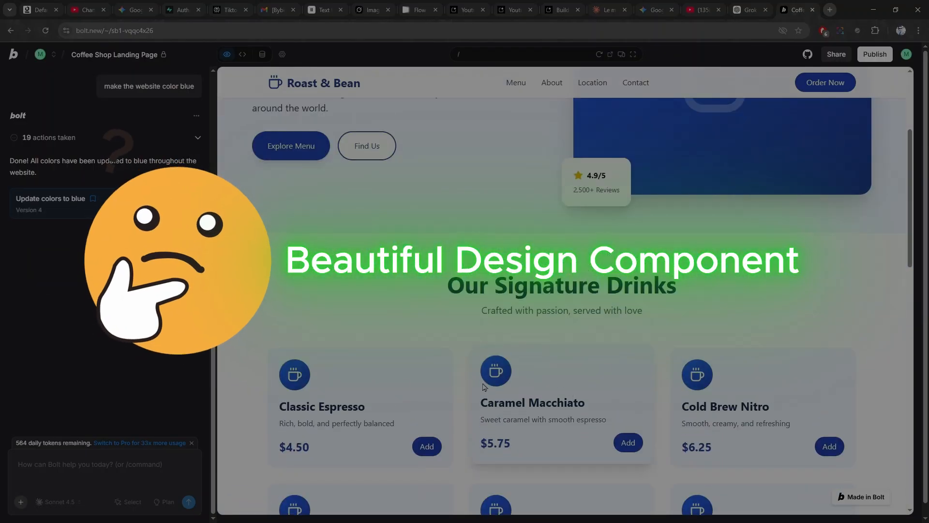
scroll(397, 297, up, 4)
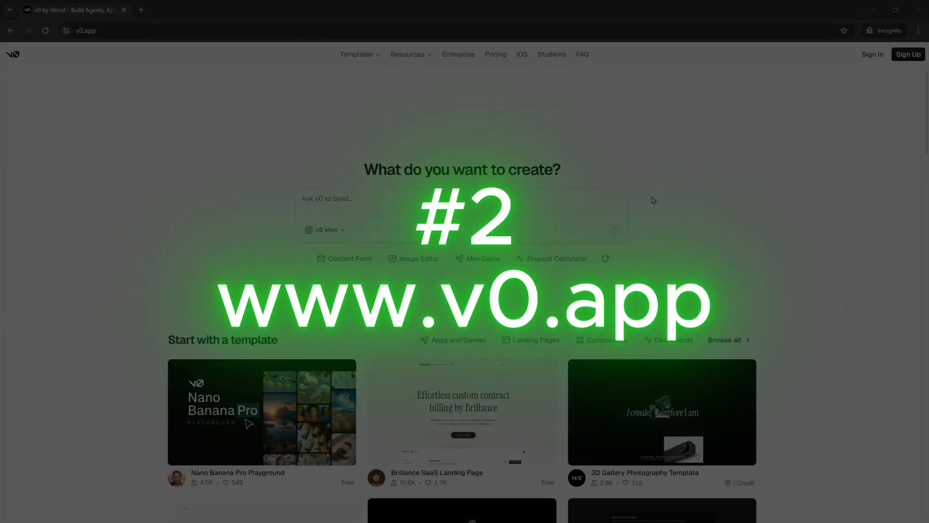
Step: Switch to v0.app, look over its templates and feature sections, and sign up with the Google account
scroll(666, 216, down, 1)
scroll(666, 216, down, 15)
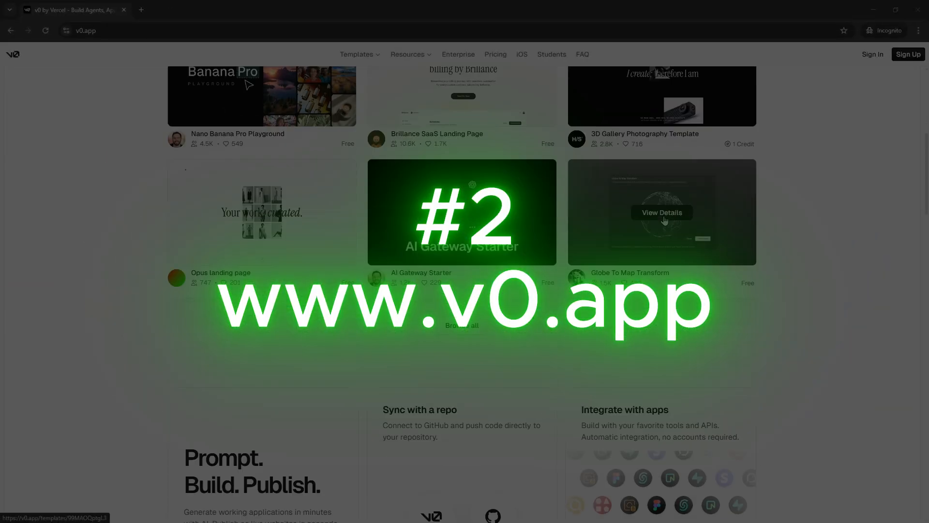
scroll(665, 222, down, 18)
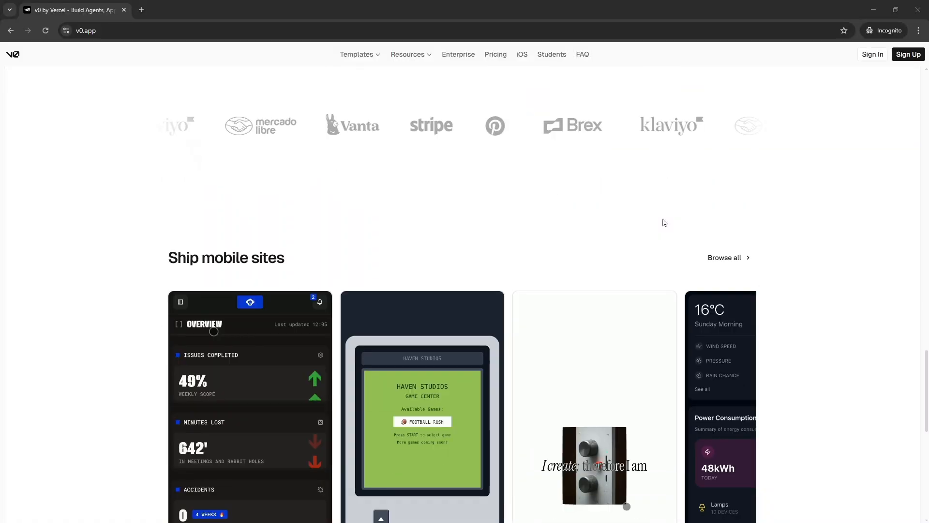
scroll(664, 222, up, 20)
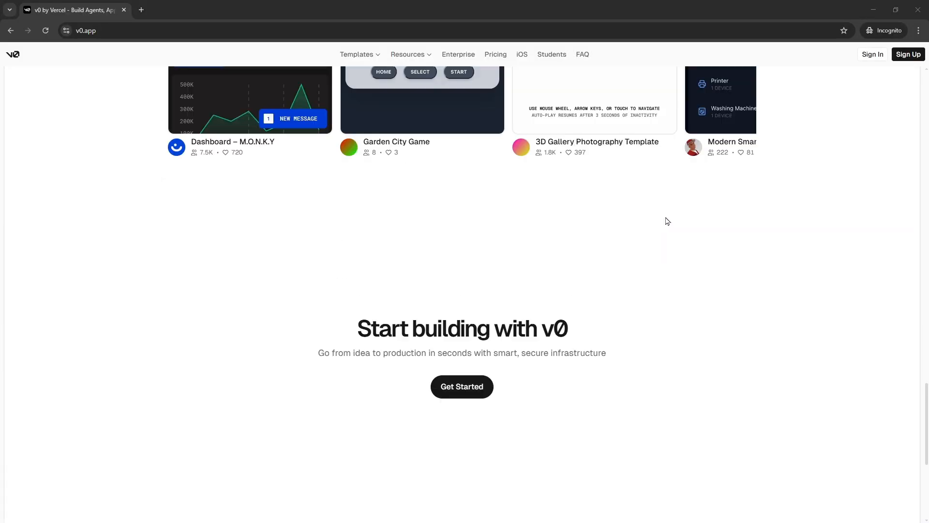
scroll(887, 161, up, 10)
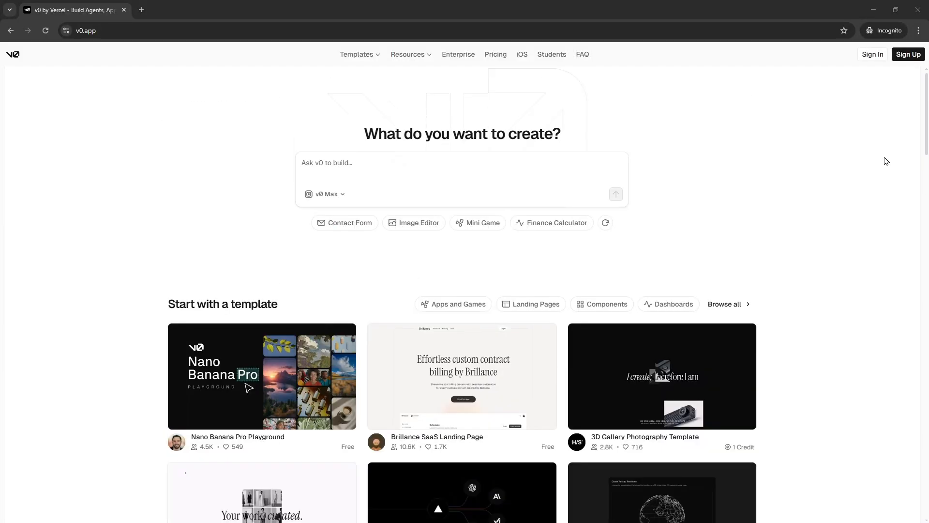
click(909, 54)
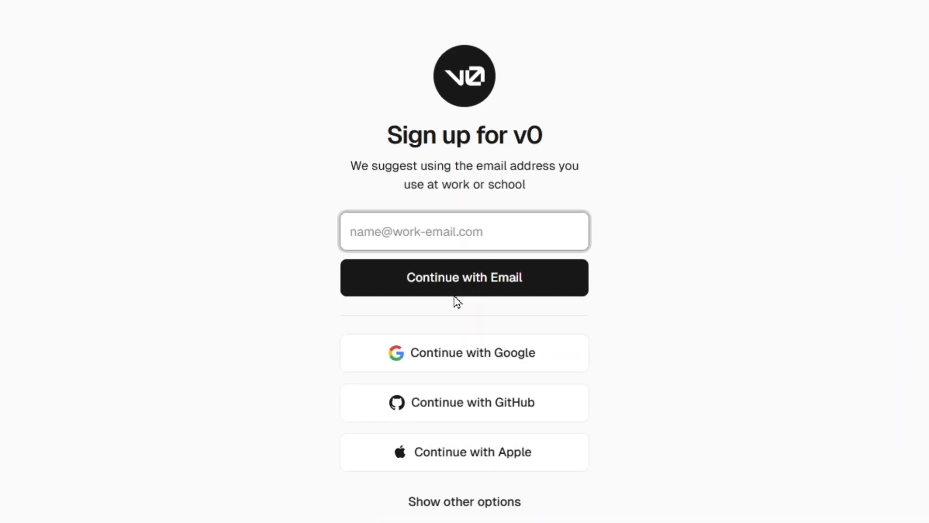
click(457, 353)
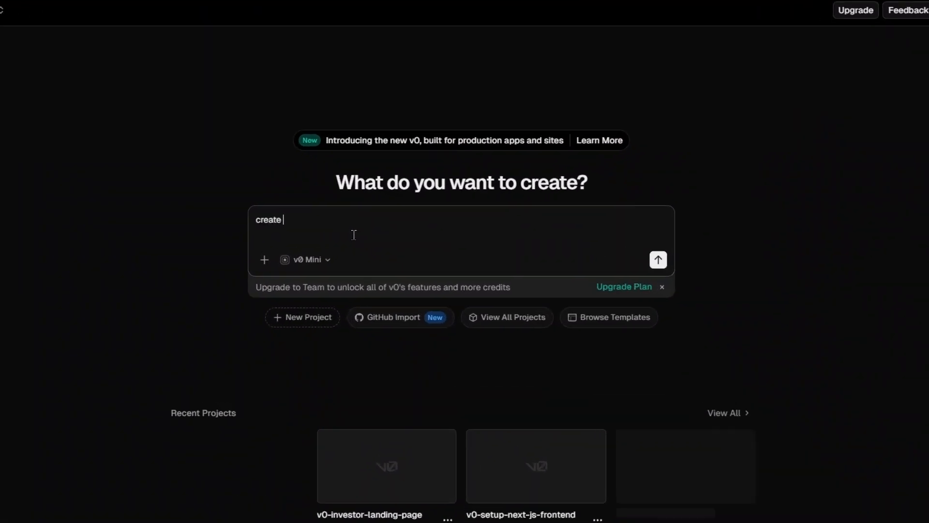
Step: Submit the prompt "create a pricing table for a coffe shop website" and review the generated menu page
text(a pricing table for a cogge)
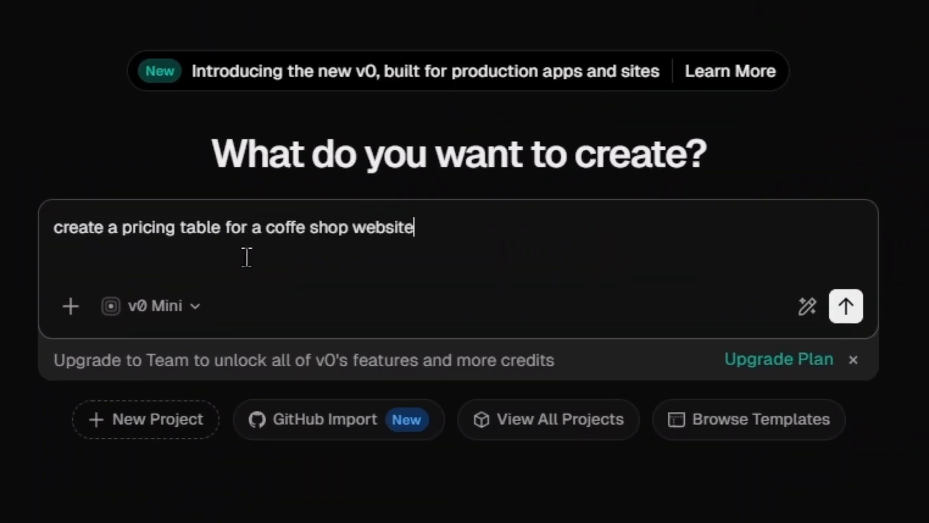
key(Return)
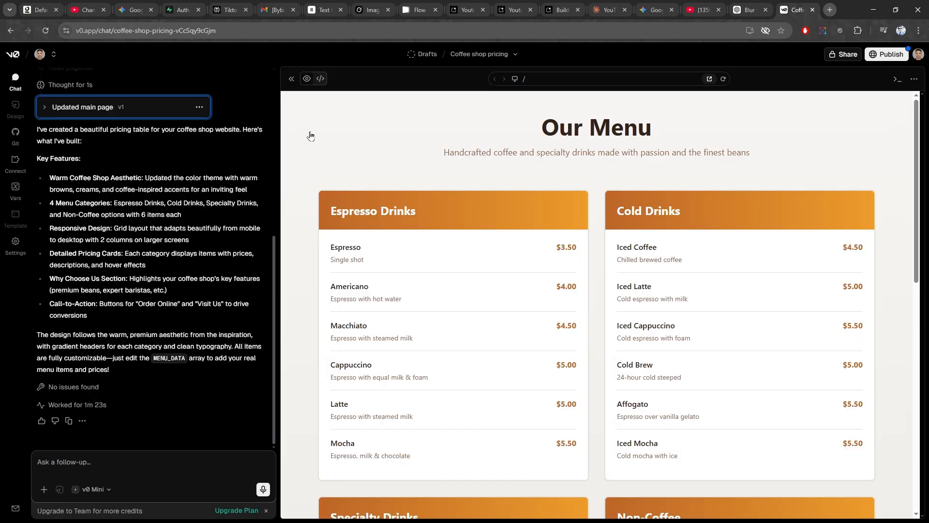
scroll(310, 136, down, 8)
scroll(291, 152, down, 3)
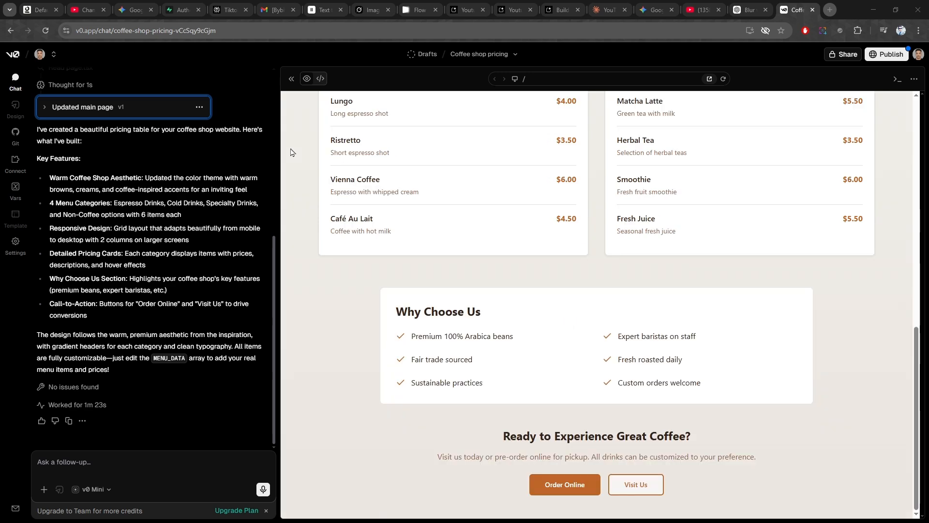
scroll(605, 344, up, 11)
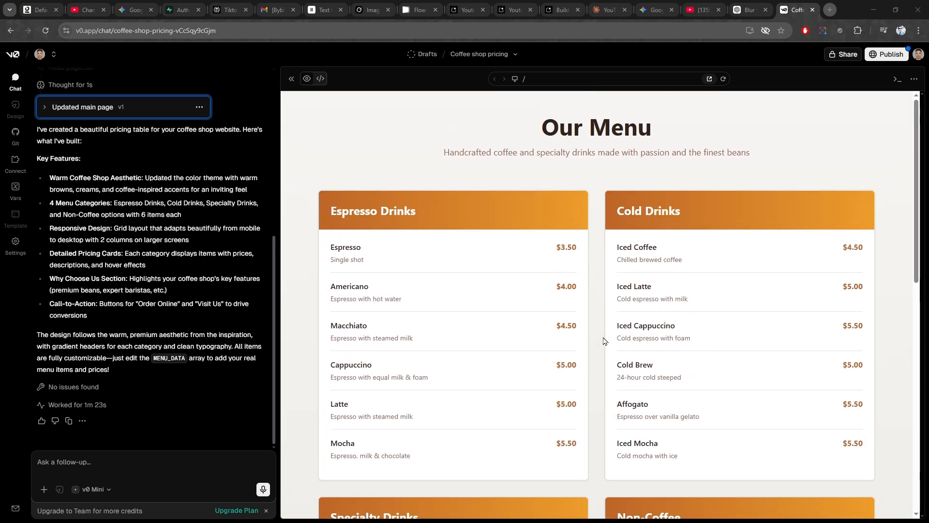
scroll(483, 460, down, 1)
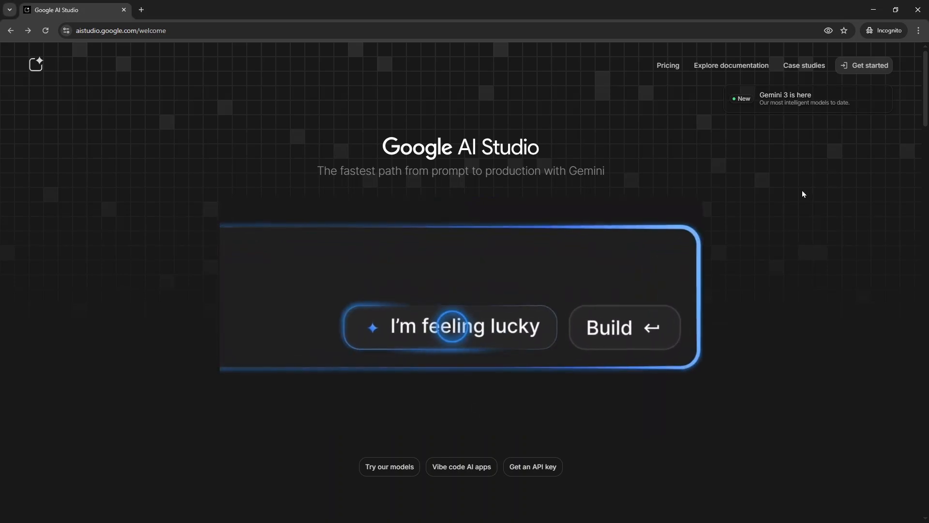
Step: Switch to Google AI Studio and look through the feature sections of its welcome page
scroll(803, 193, down, 2)
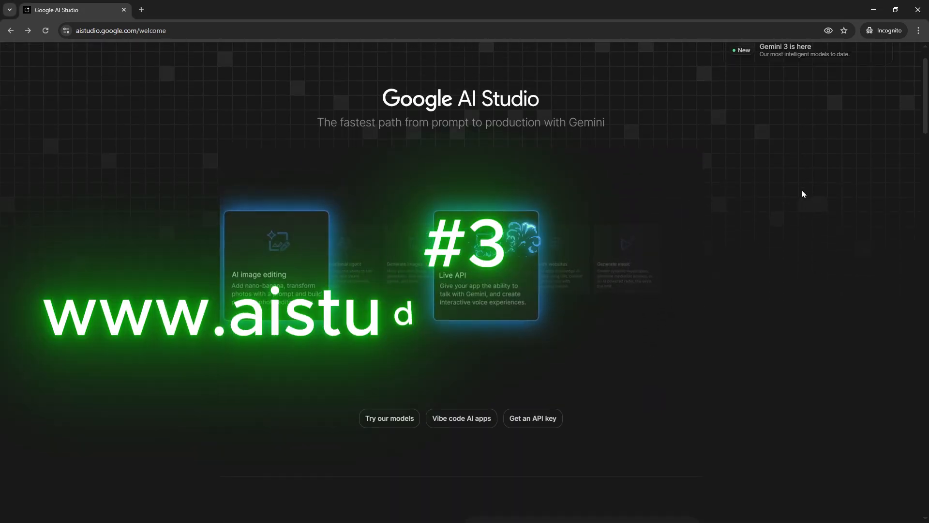
scroll(802, 194, down, 6)
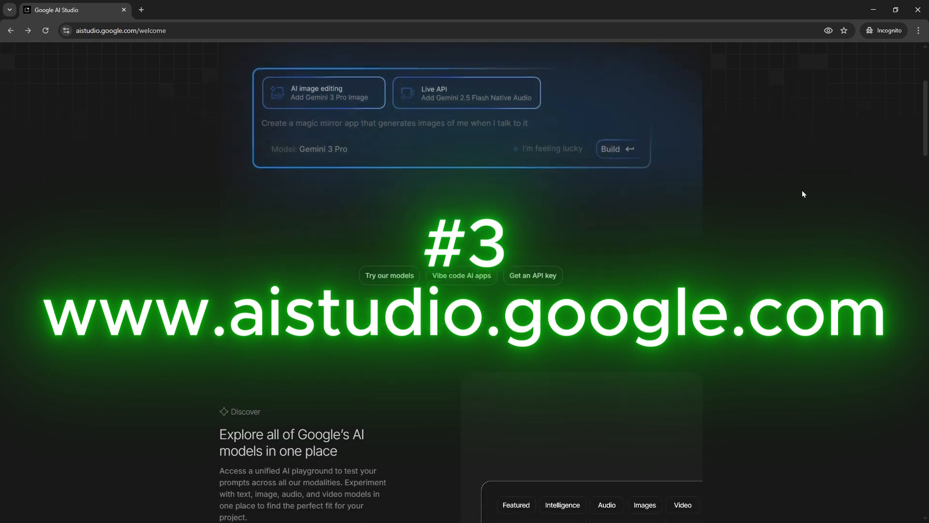
scroll(803, 194, down, 15)
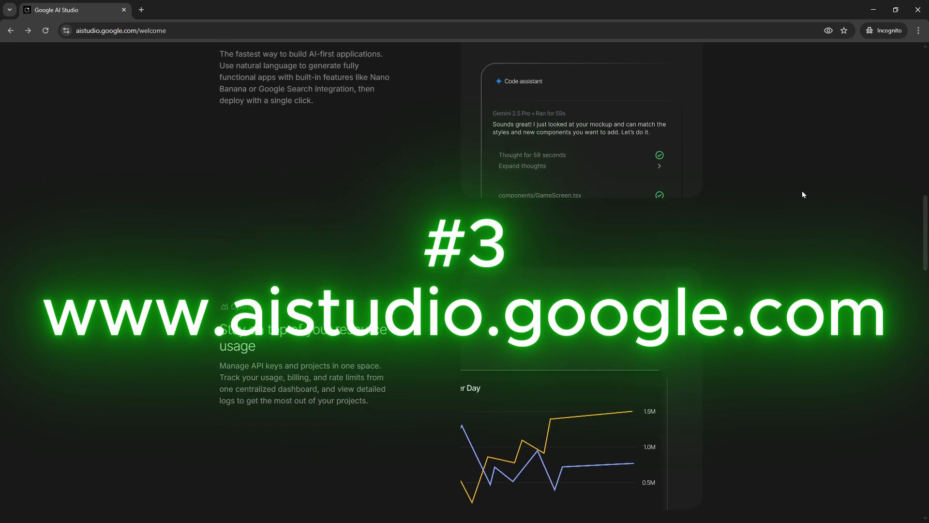
scroll(803, 194, down, 13)
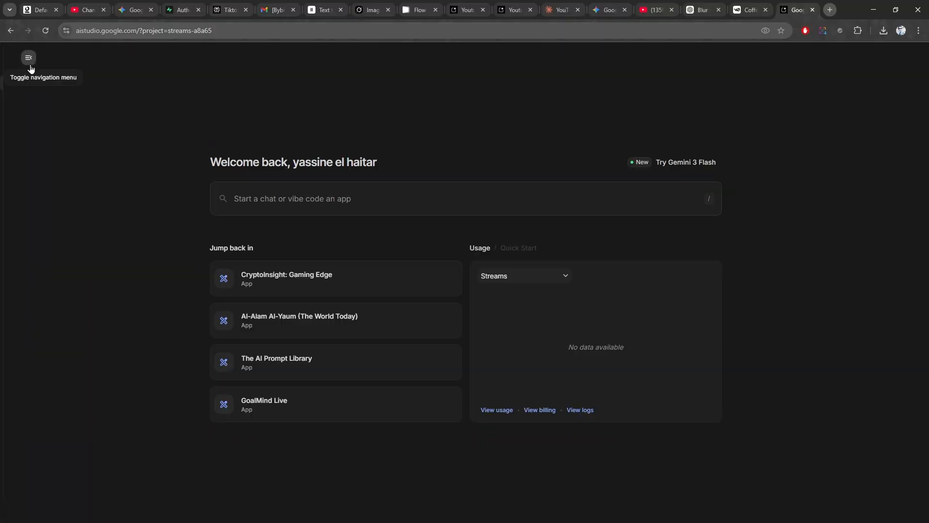
Step: Build an app from the prompt "create a modern coffee shop landing page with a hero section, menu, showcase. provide production-ready code structured for easy deployment on netlify"
click(29, 56)
click(66, 177)
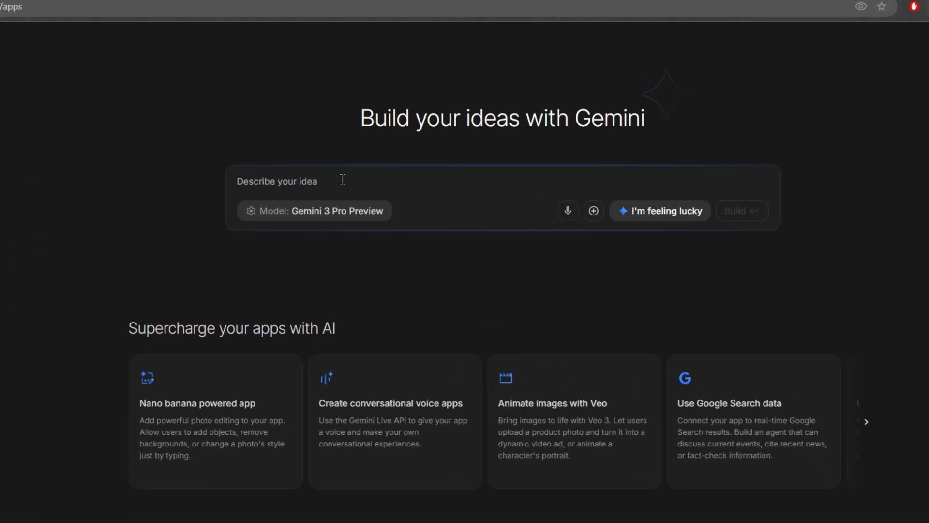
text(create a modern coffee shop landing page with a hero section, menu, showcase,)
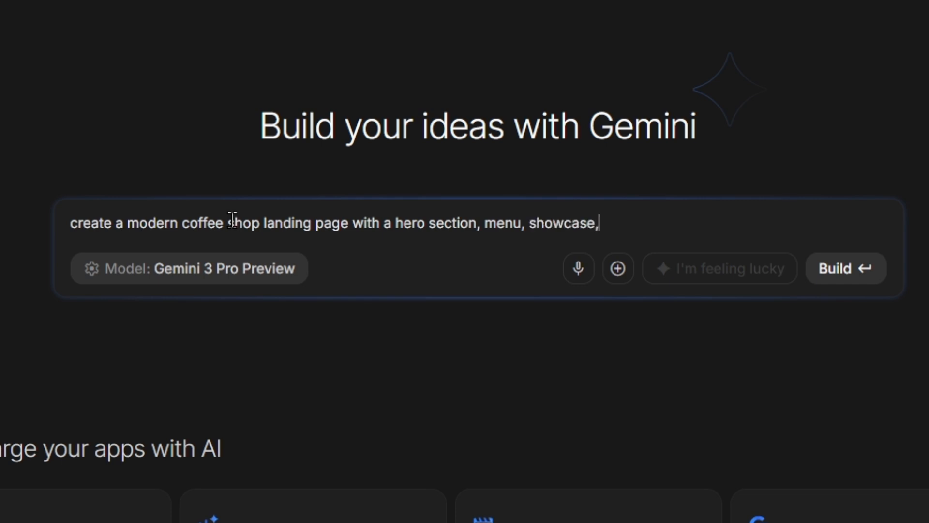
text(. provide production-ready code)
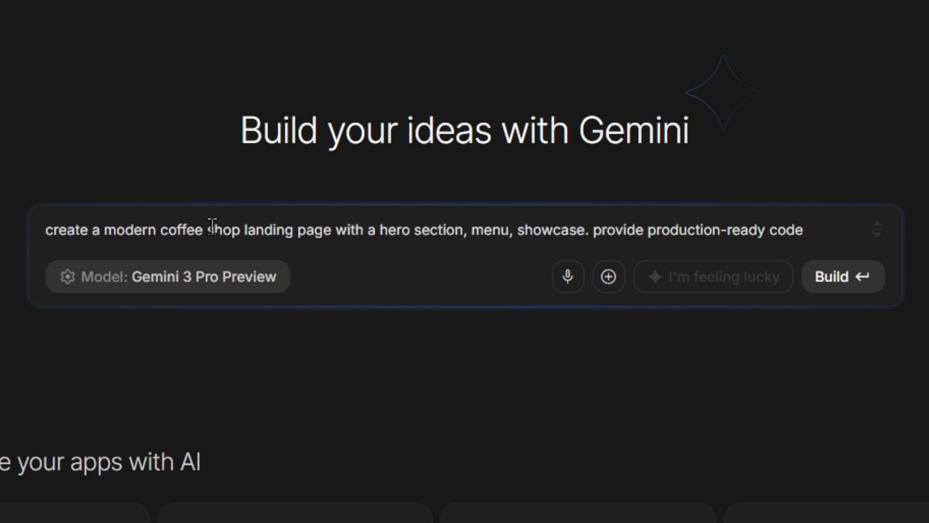
text( structured for easy deployment on n)
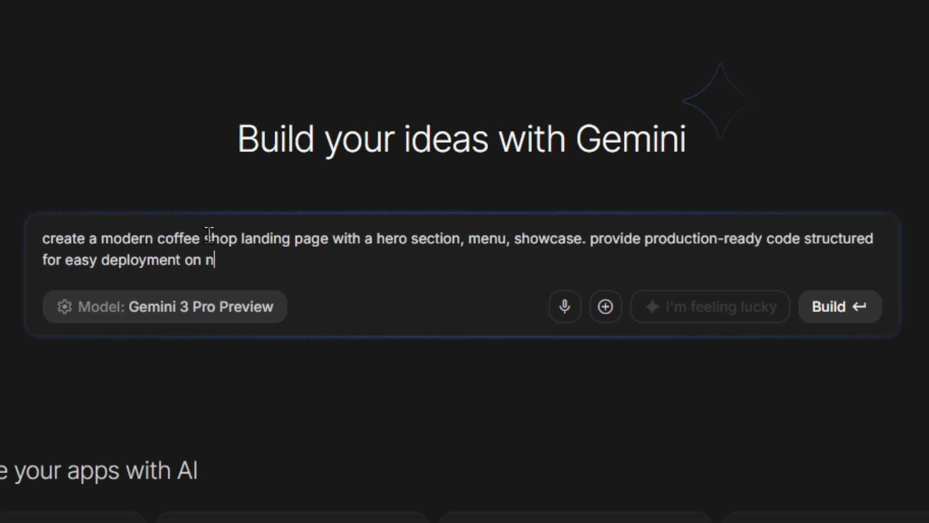
text(etlify)
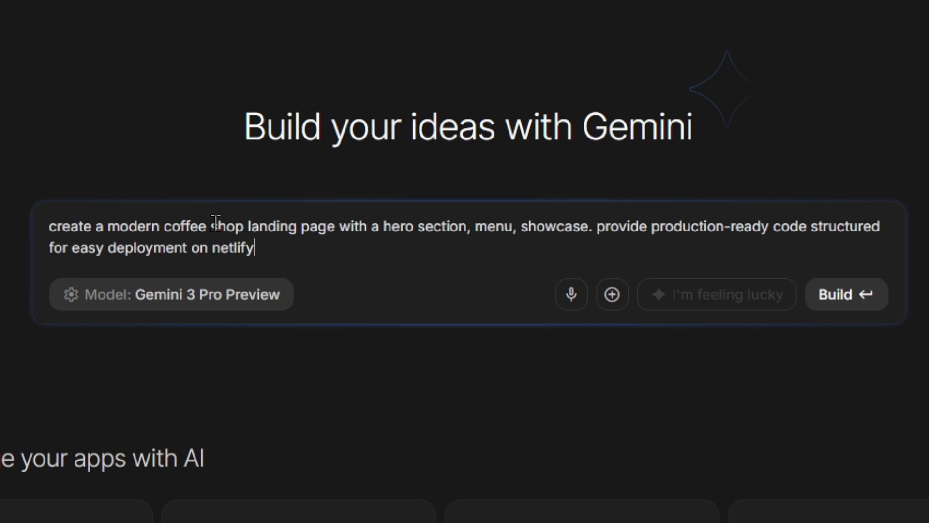
click(850, 297)
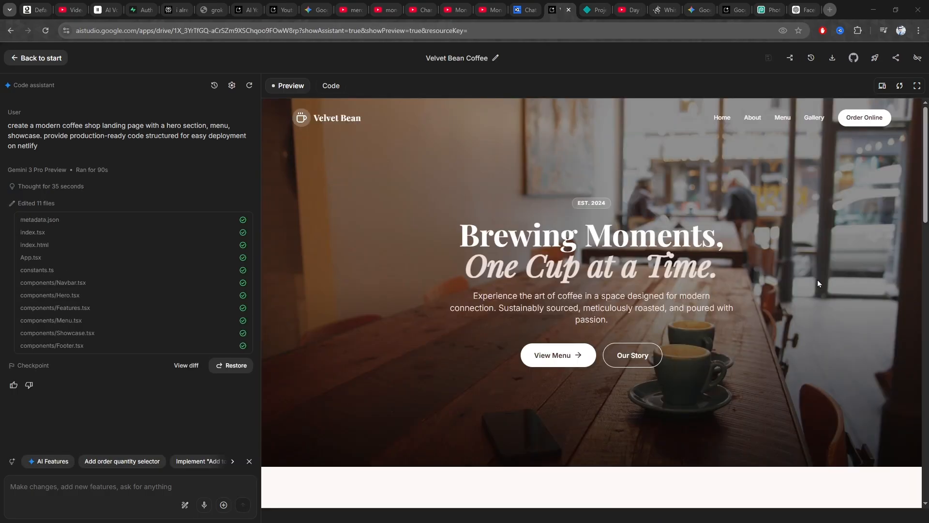
Step: Look through the generated Velvet Bean Coffee page in the preview and in full screen, and return to the editor view
scroll(818, 281, down, 9)
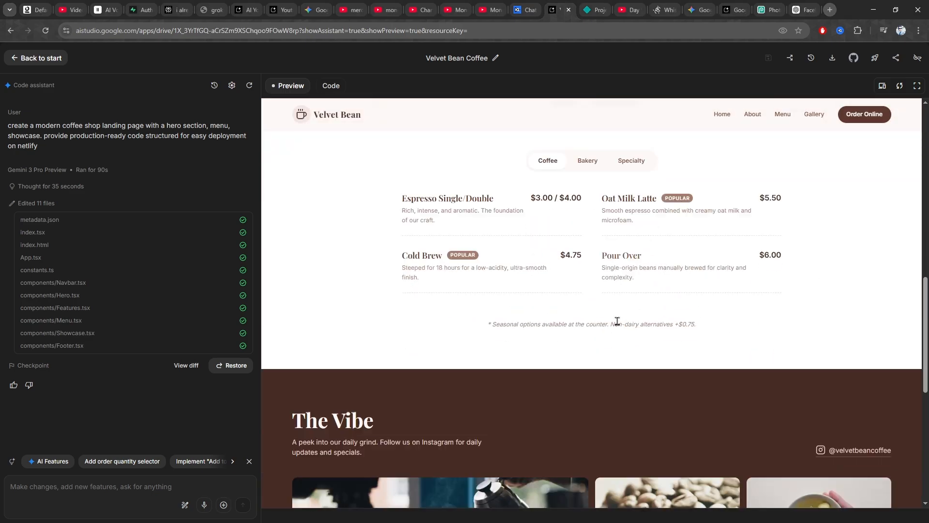
scroll(618, 321, down, 8)
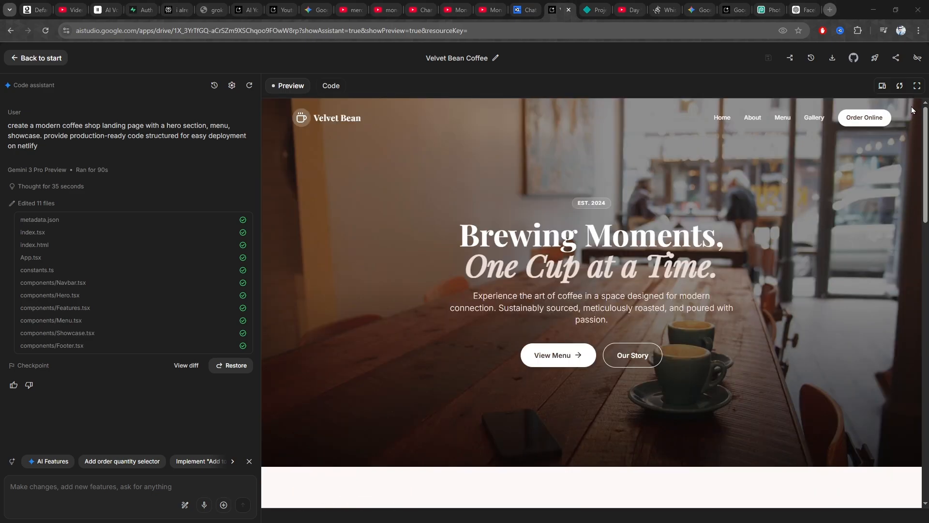
click(917, 85)
scroll(613, 246, down, 15)
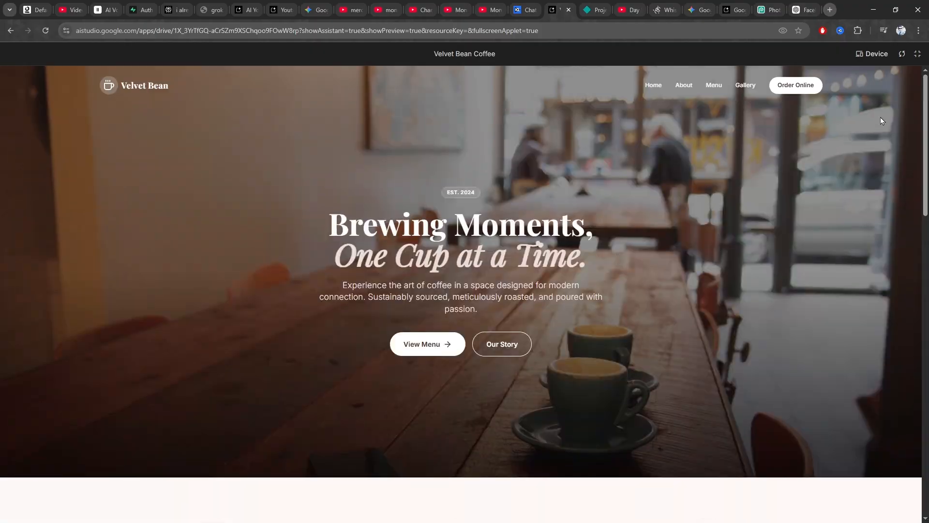
click(917, 54)
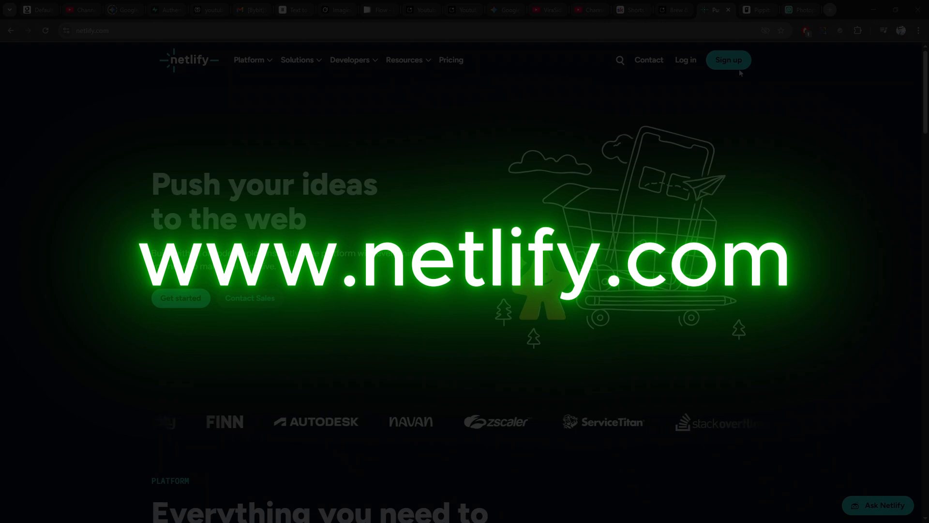
Step: Switch to netlify.com, look over its home page, and sign up with the Google account
scroll(768, 194, down, 1)
scroll(768, 197, down, 4)
scroll(768, 197, up, 5)
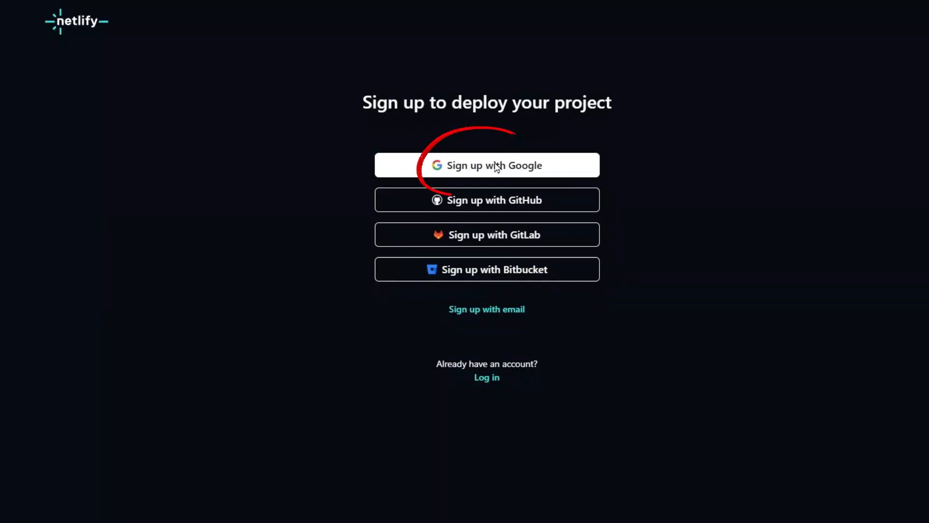
click(496, 166)
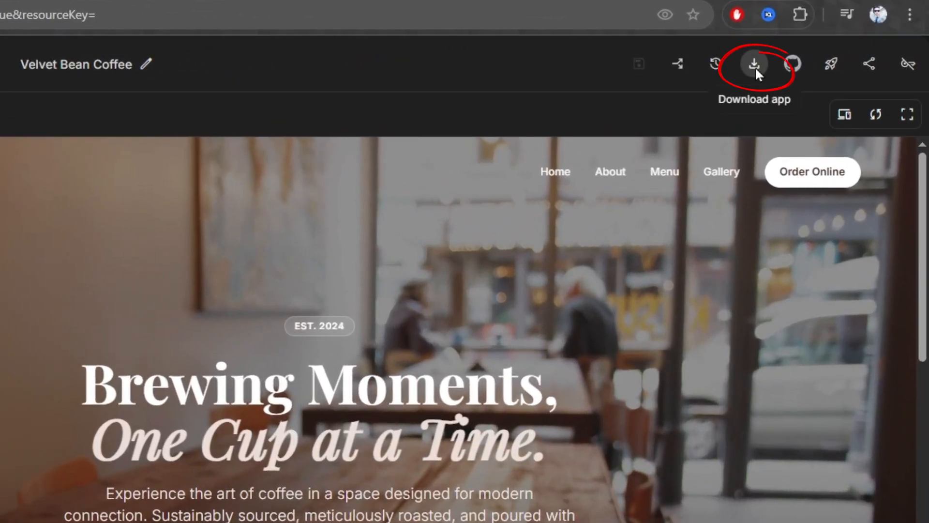
Step: Download the Velvet Bean Coffee app from Google AI Studio and extract velvet-bean-coffee.zip into its own folder in Downloads
click(755, 66)
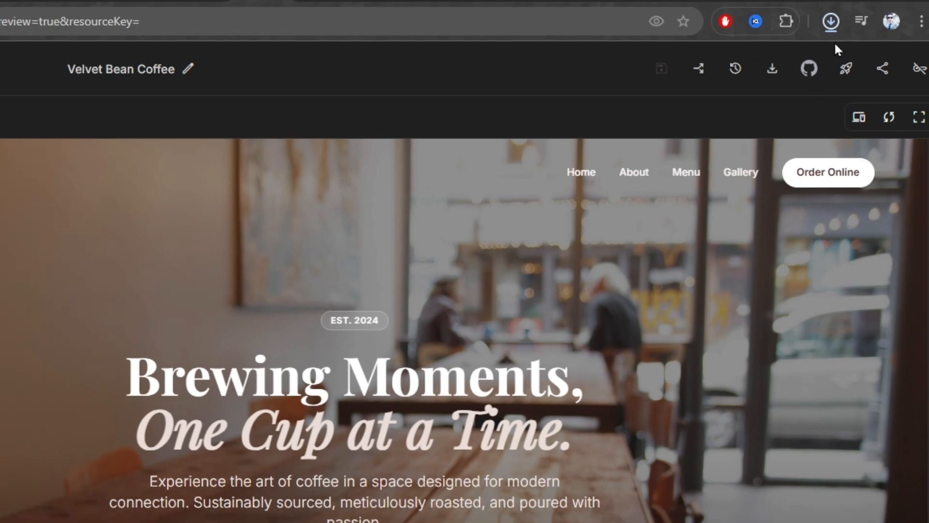
click(831, 22)
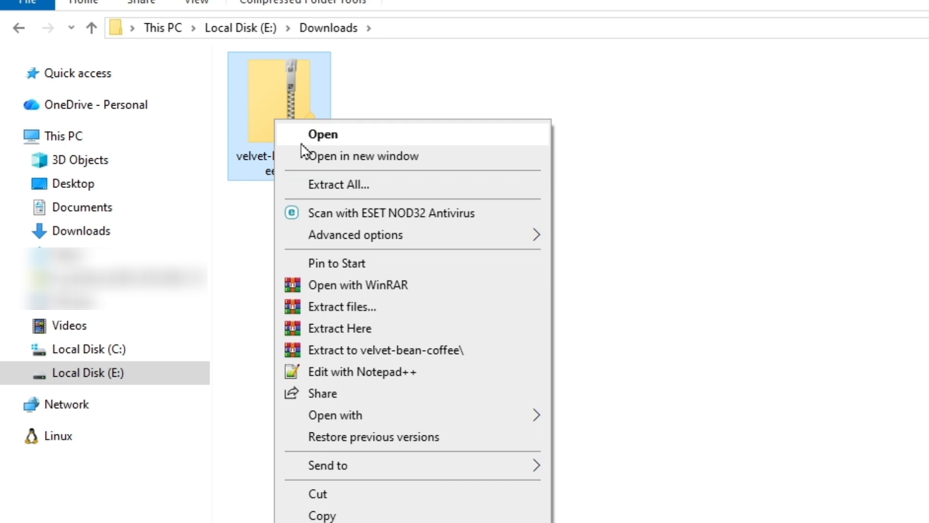
click(369, 354)
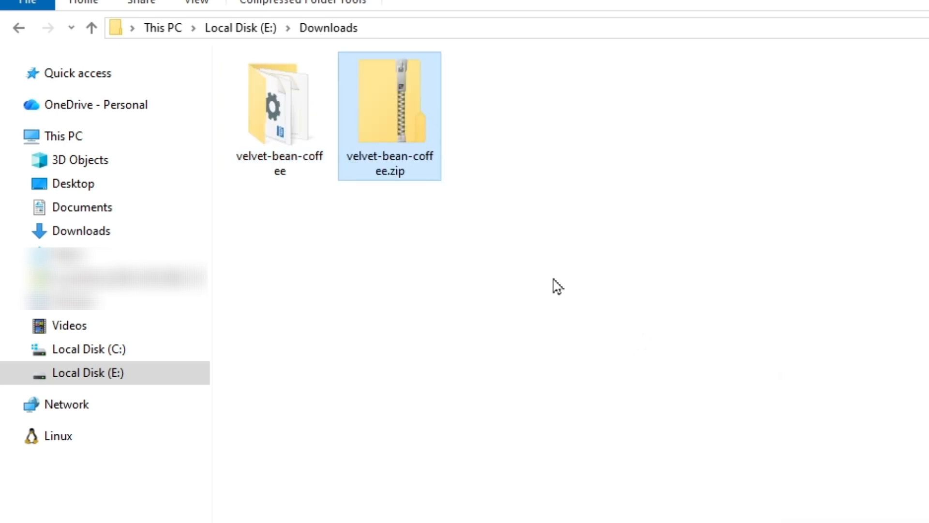
Step: Check the extracted velvet-bean-coffee folder and upload it to Netlify as a manually deployed project
double_click(293, 130)
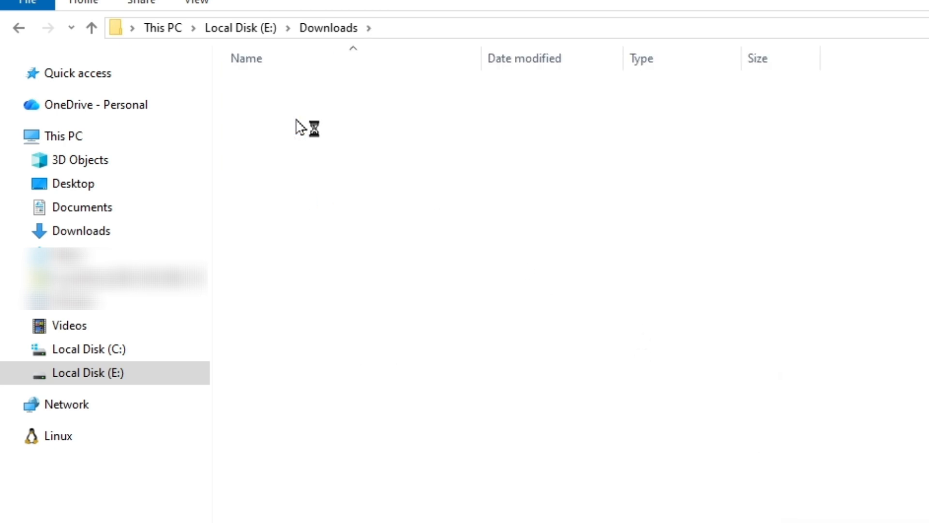
click(20, 28)
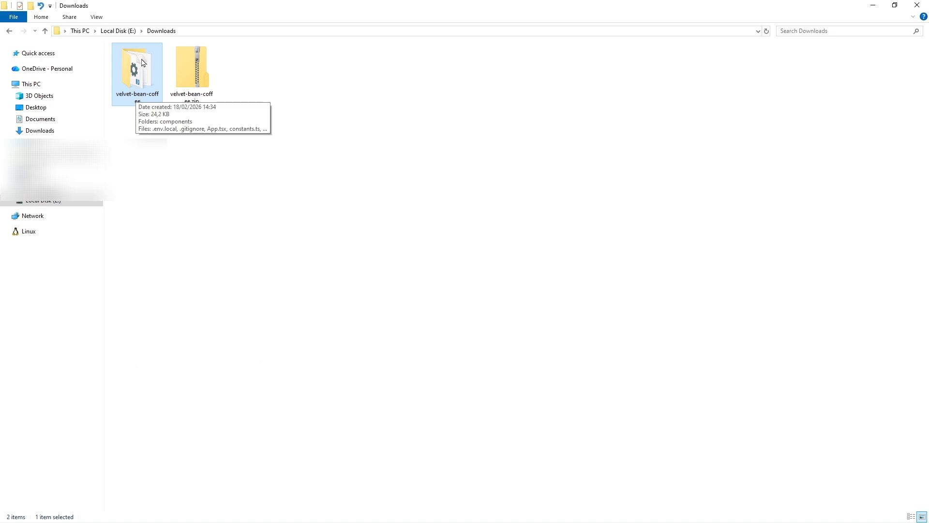
drag(141, 67, 164, 191)
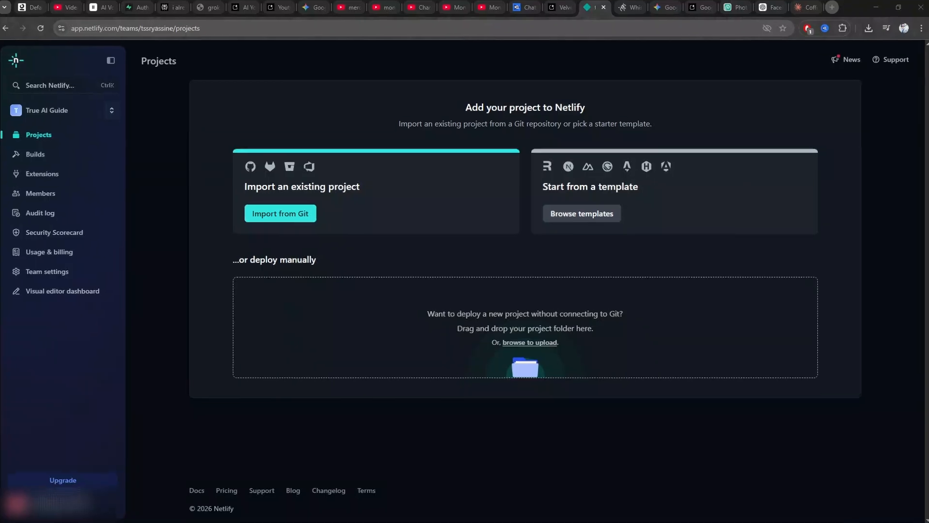
drag(315, 209, 485, 376)
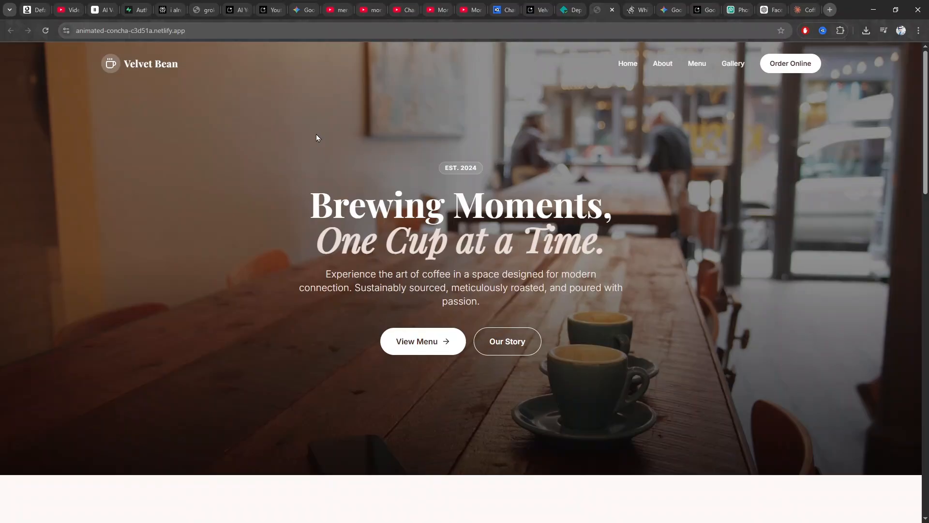
Step: Look through the deployed Velvet Bean site on its netlify.app address, including the Bakery section of its menu
scroll(298, 187, down, 7)
scroll(299, 188, down, 8)
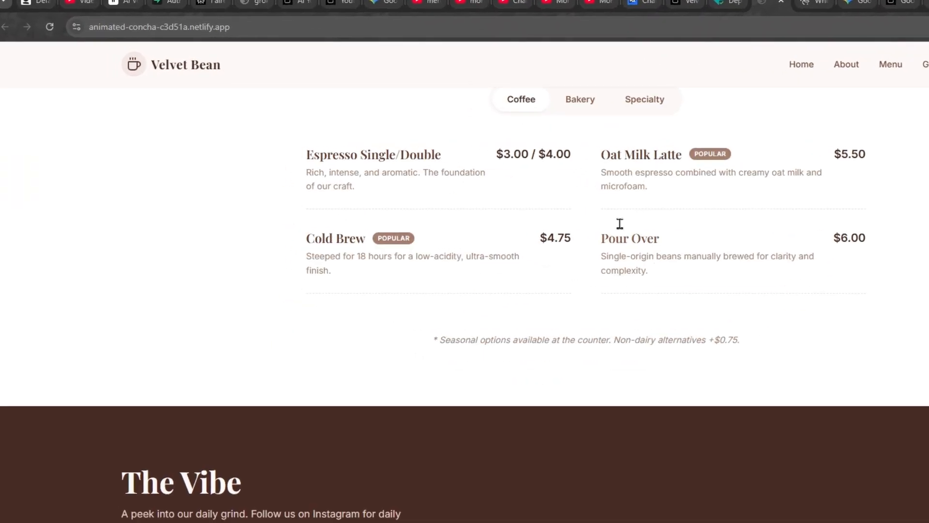
click(457, 89)
scroll(525, 166, down, 6)
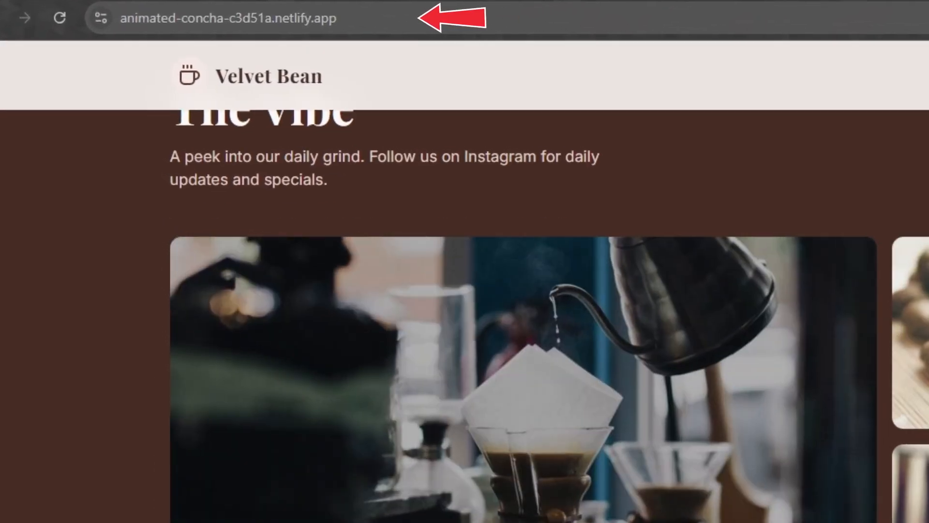
scroll(465, 281, up, 15)
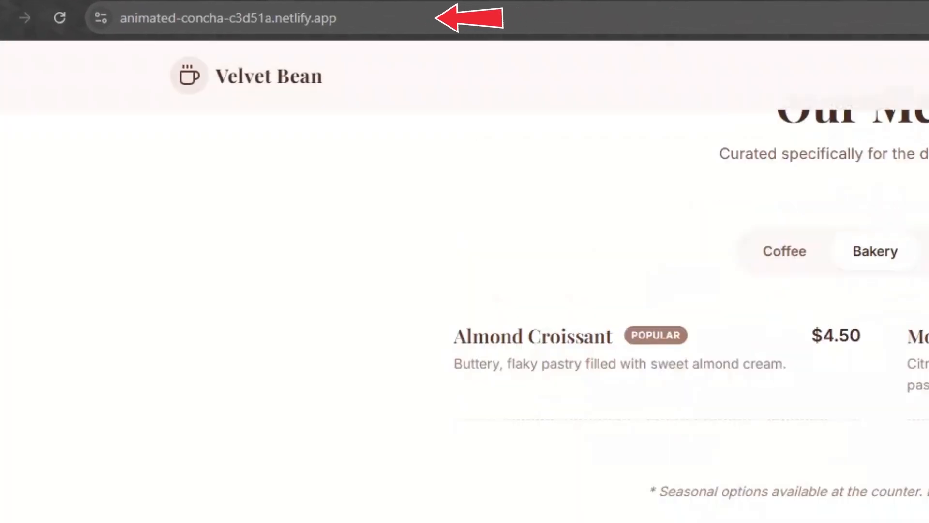